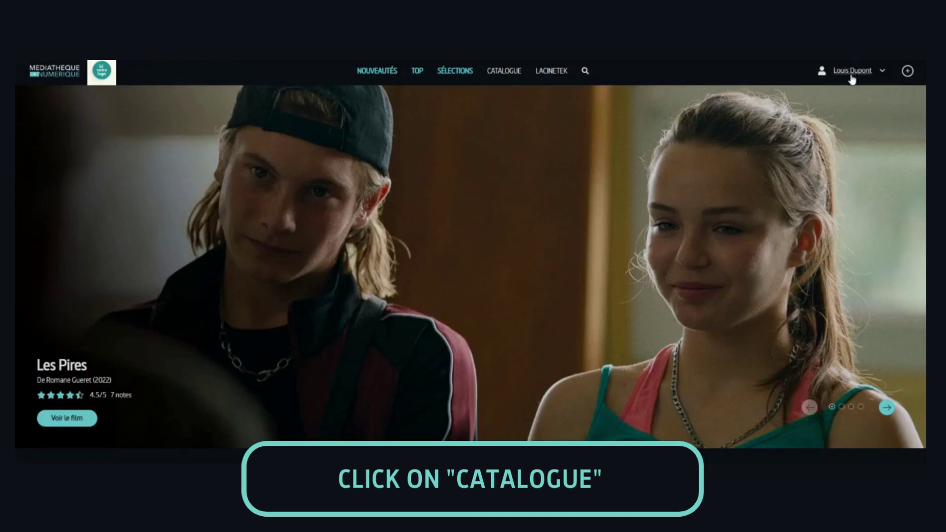
# Step: Open the Catalogue menu listing the Cinéma, Documentaire, Jeunesse and Spectacle categories
pyautogui.click(511, 73)
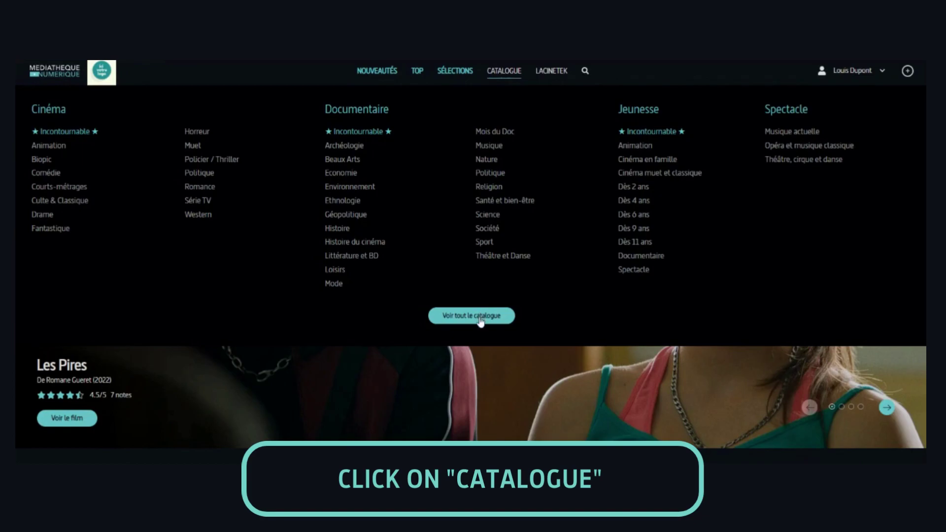
# Step: Filter the full catalogue by the Anglais language, narrowing 8239 programmes to 1124
pyautogui.click(480, 321)
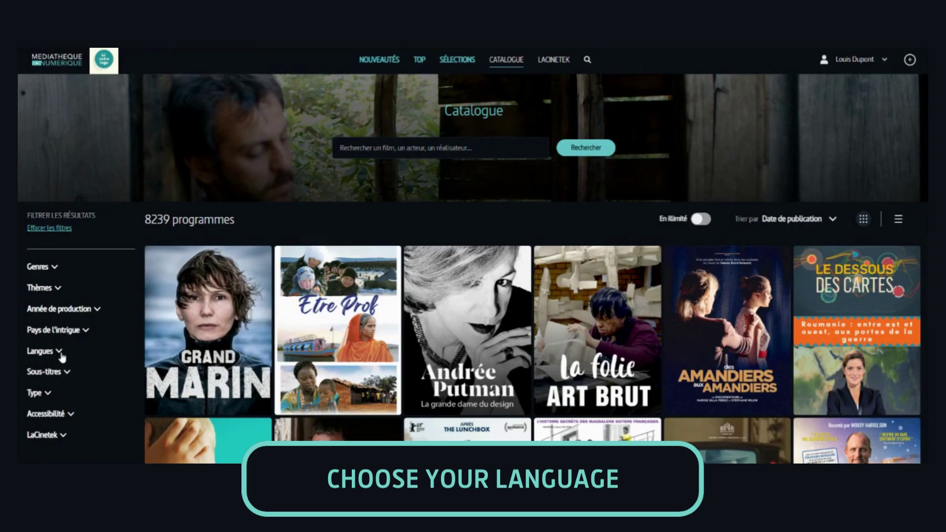
pyautogui.click(59, 352)
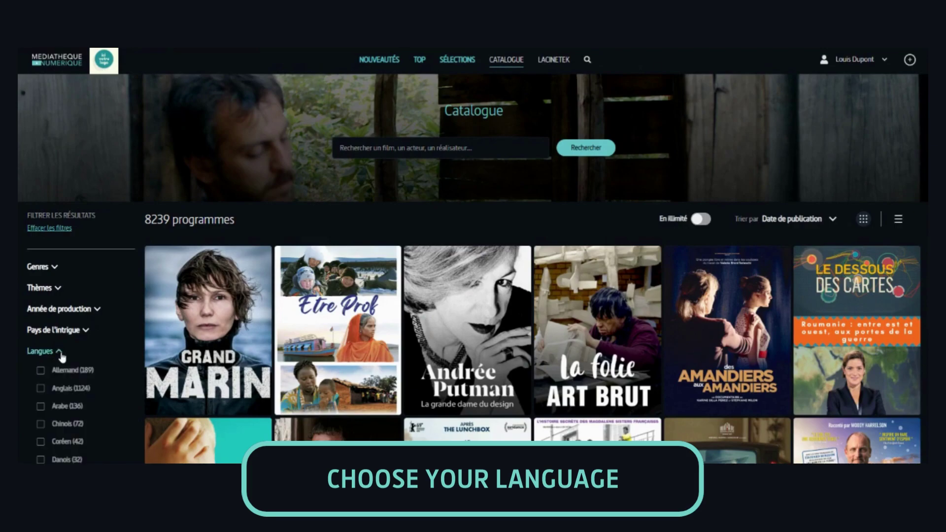
pyautogui.click(58, 392)
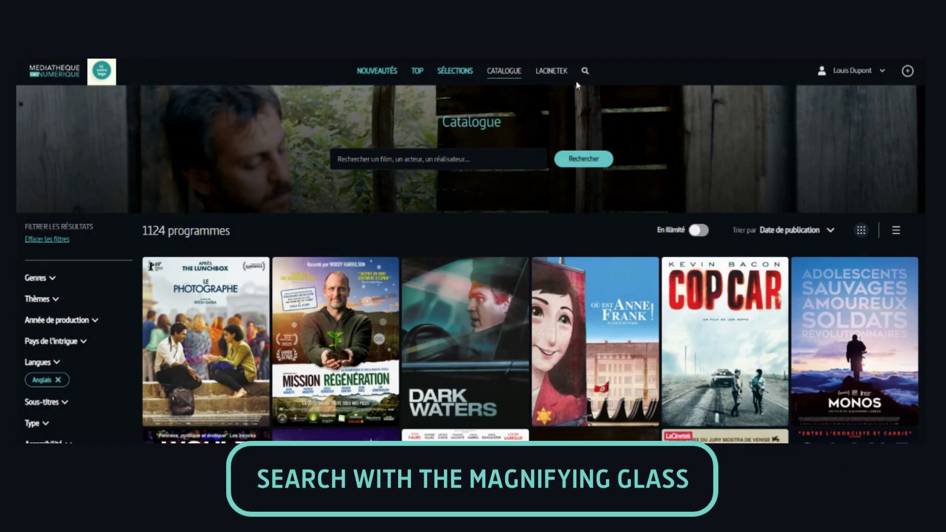
# Step: Search for 'everything' to reach the Everything Everywhere all at Once film page
pyautogui.click(586, 74)
pyautogui.click(512, 103)
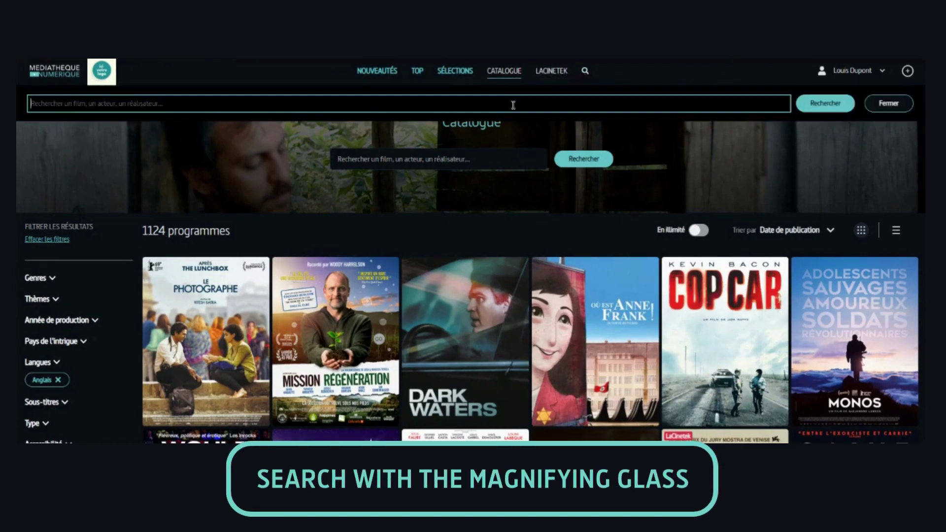
pyautogui.write('everything')
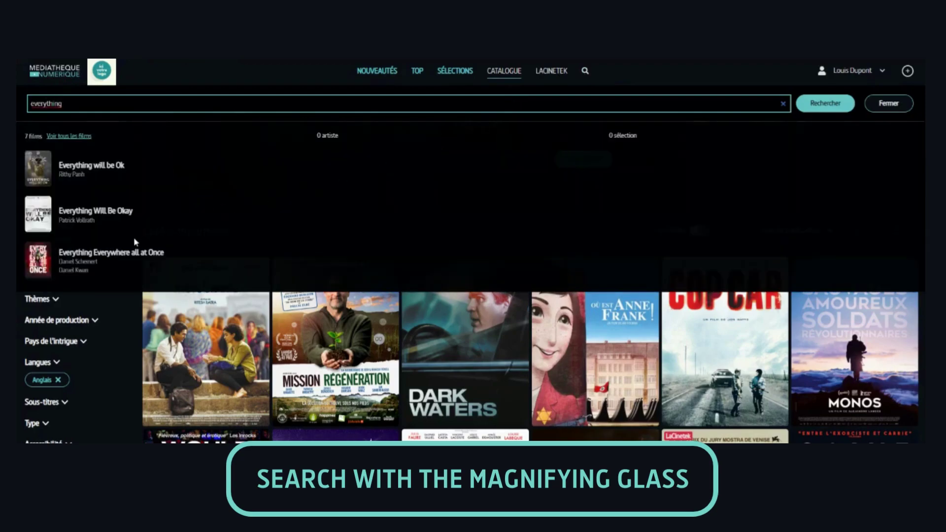
pyautogui.press('Escape')
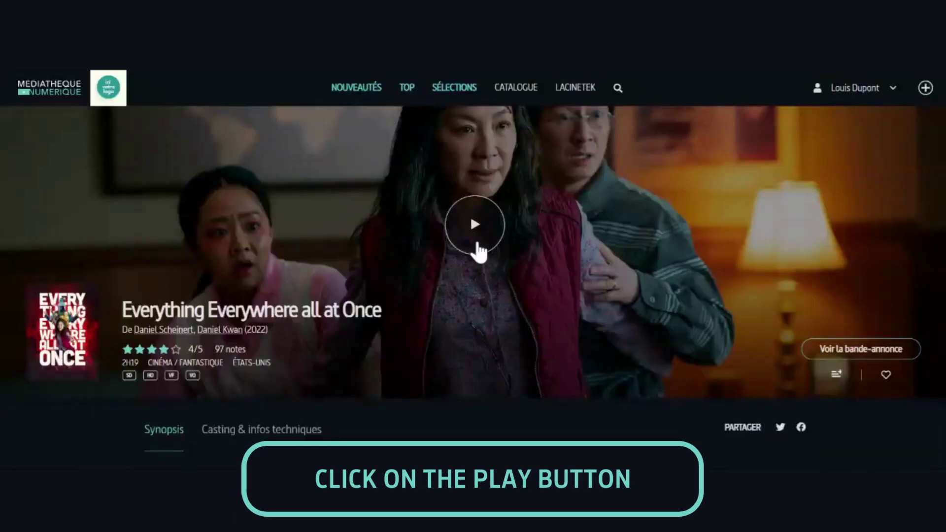
# Step: Start renting the film from its banner, showing one film left to choose this month
pyautogui.click(476, 237)
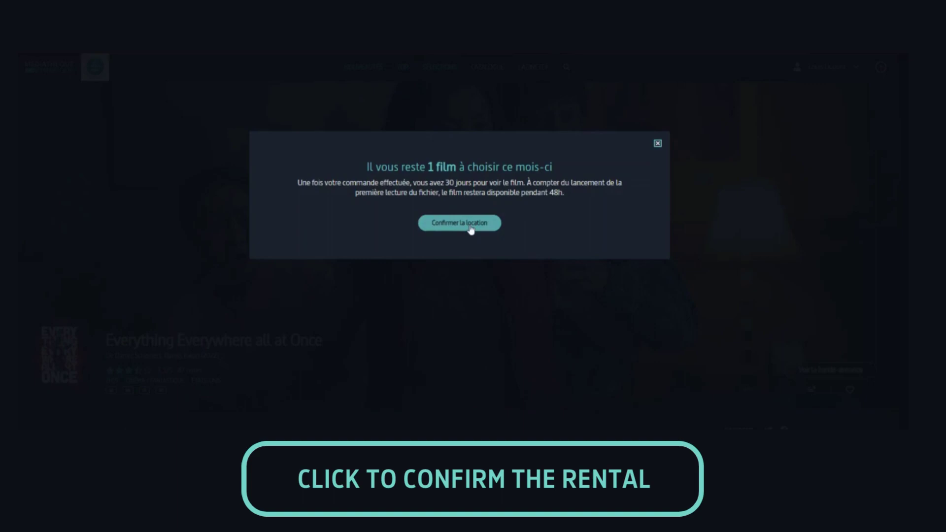
# Step: Confirm the rental, then play and pause the Version originale stream online
pyautogui.click(471, 225)
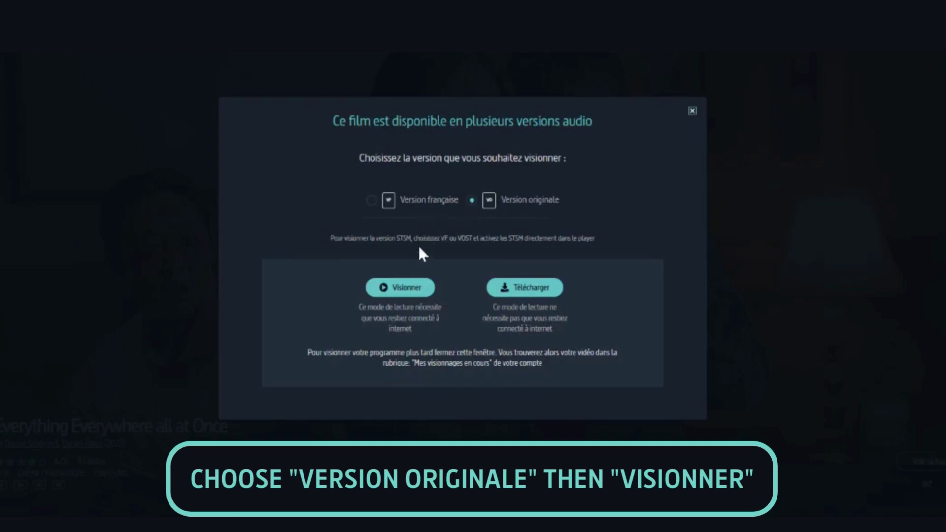
pyautogui.click(397, 291)
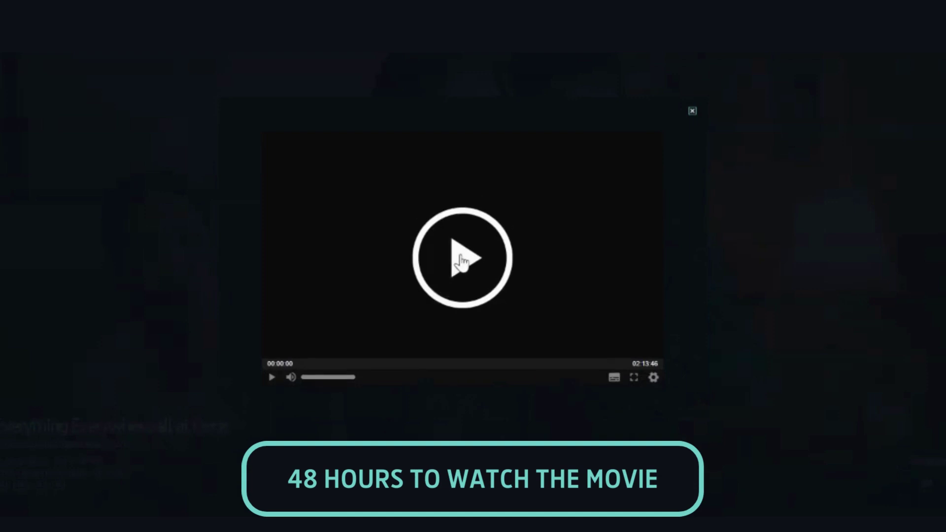
pyautogui.click(463, 262)
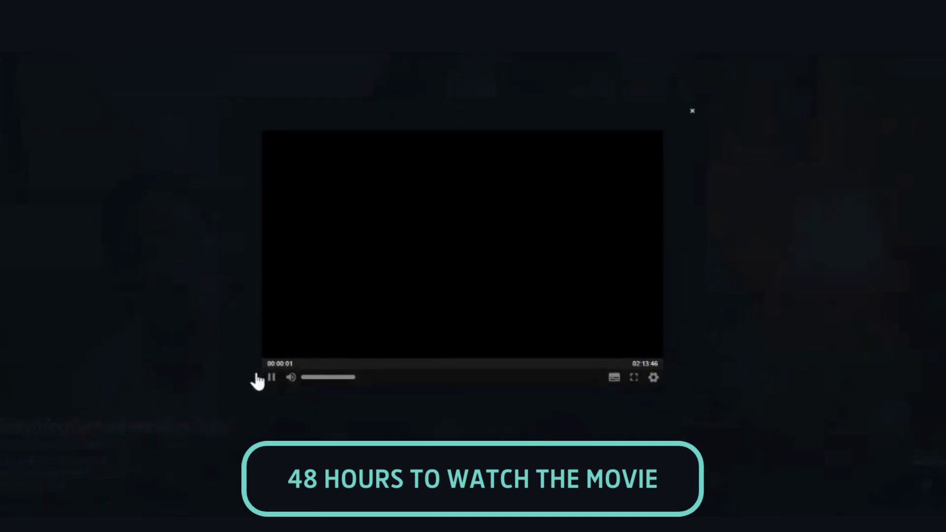
pyautogui.click(268, 381)
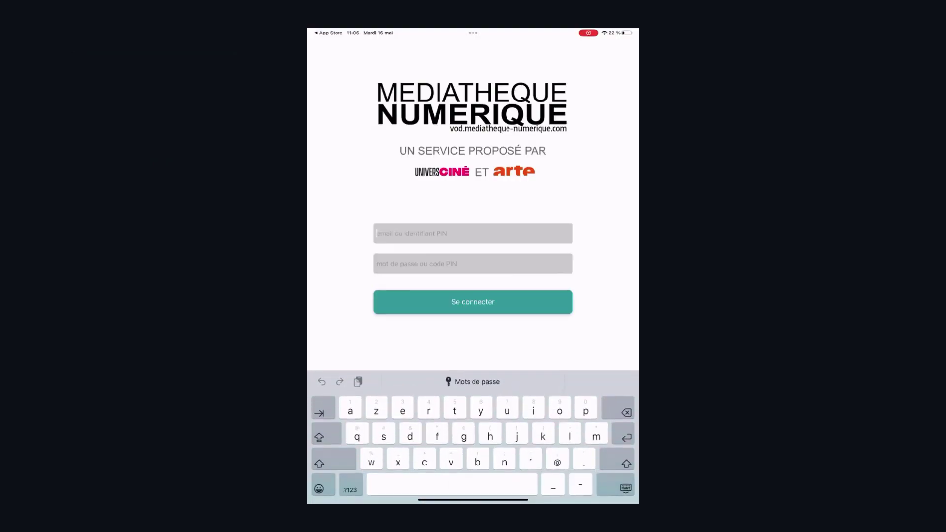
# Step: Sign in to the iPad app with the PIN identifier and password, then download the VERSION ORIGINALE
pyautogui.click(350, 487)
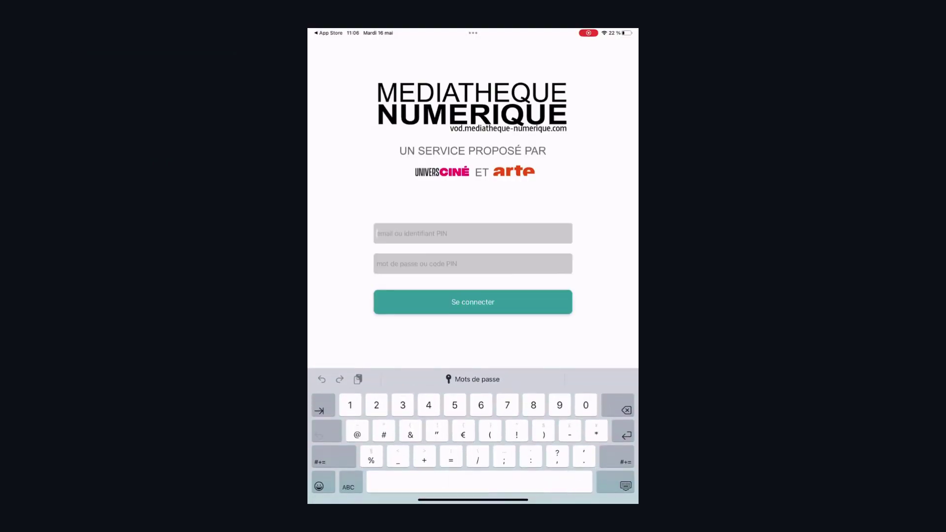
pyautogui.click(616, 482)
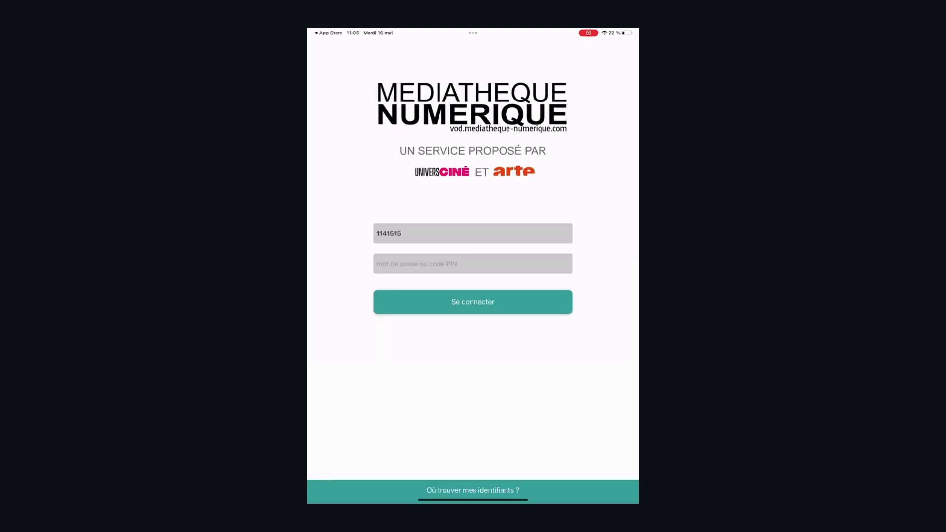
pyautogui.click(473, 264)
pyautogui.click(473, 302)
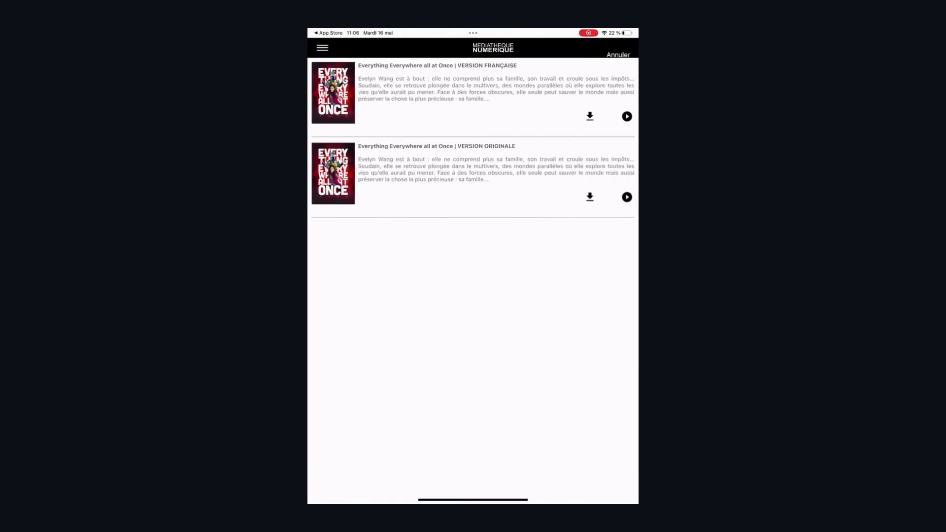
pyautogui.click(590, 198)
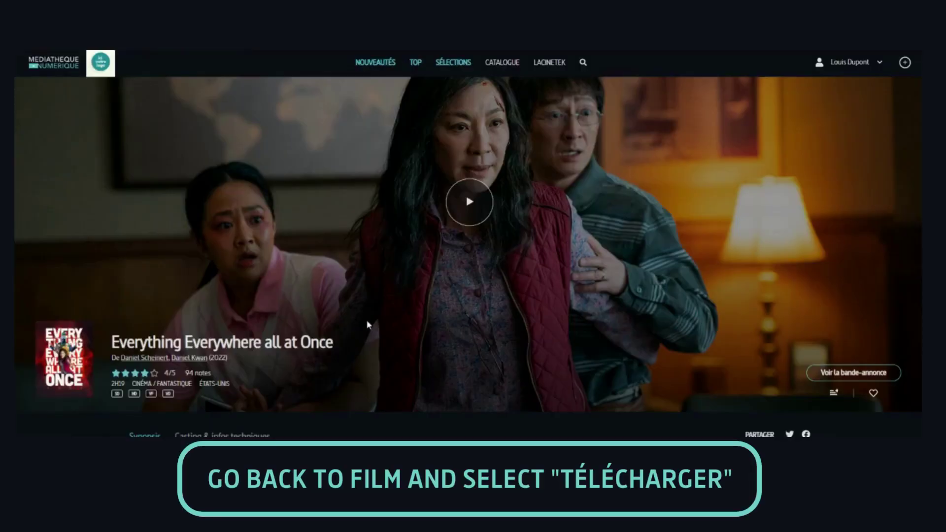
# Step: Request an offline download of the film and fetch the MEDNUM Offline Player installer
pyautogui.click(469, 202)
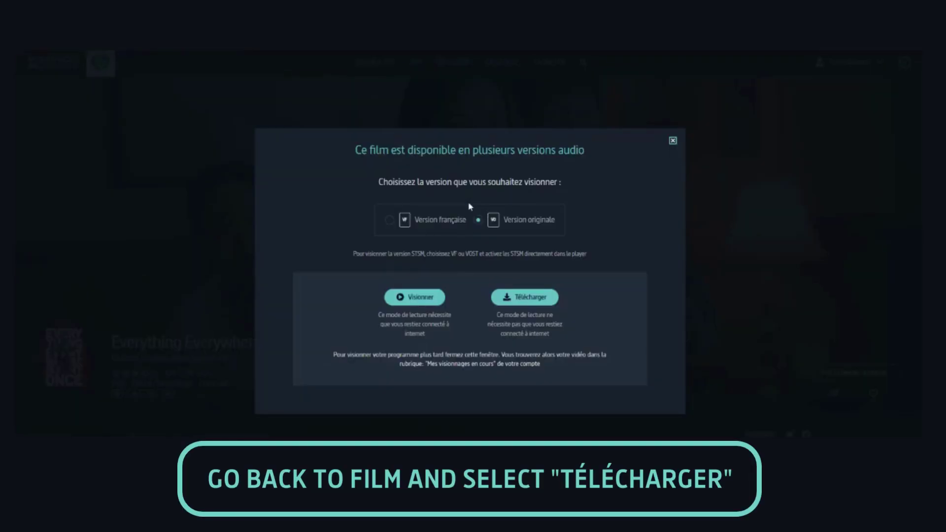
pyautogui.click(520, 302)
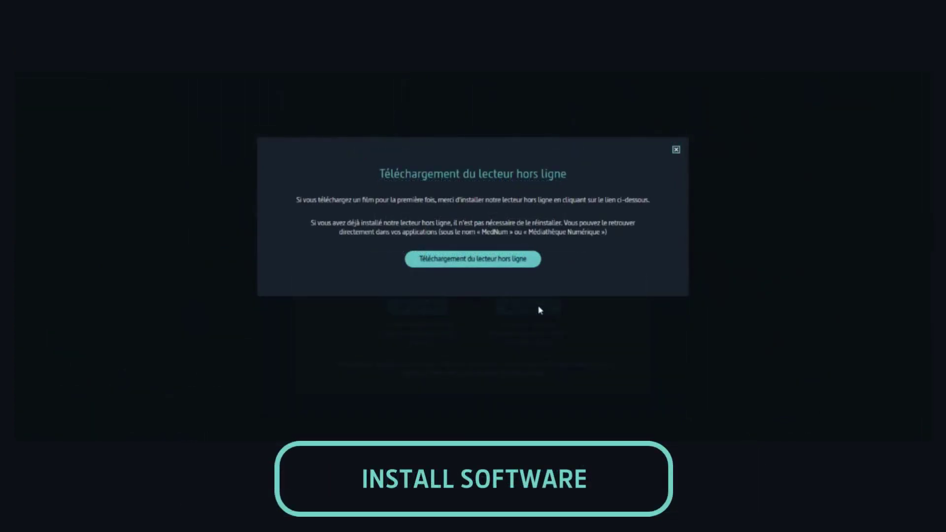
pyautogui.click(491, 261)
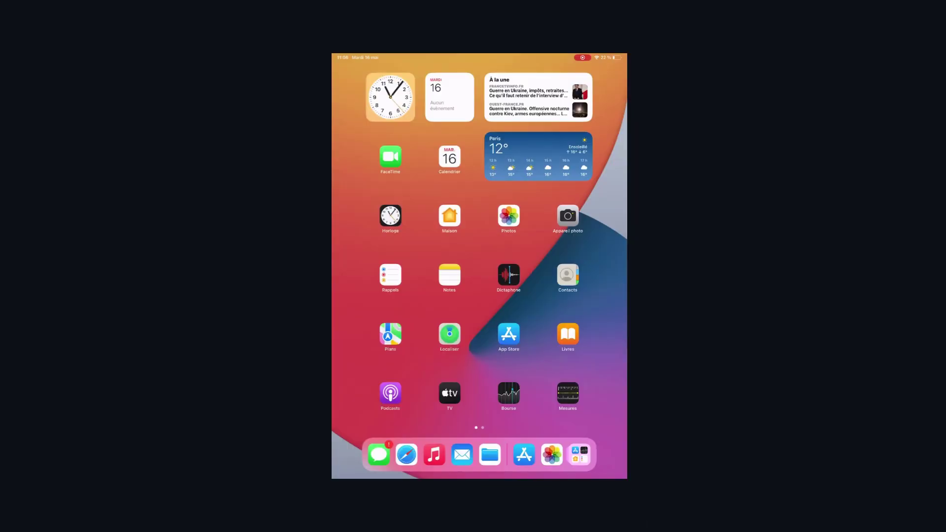
pyautogui.click(509, 334)
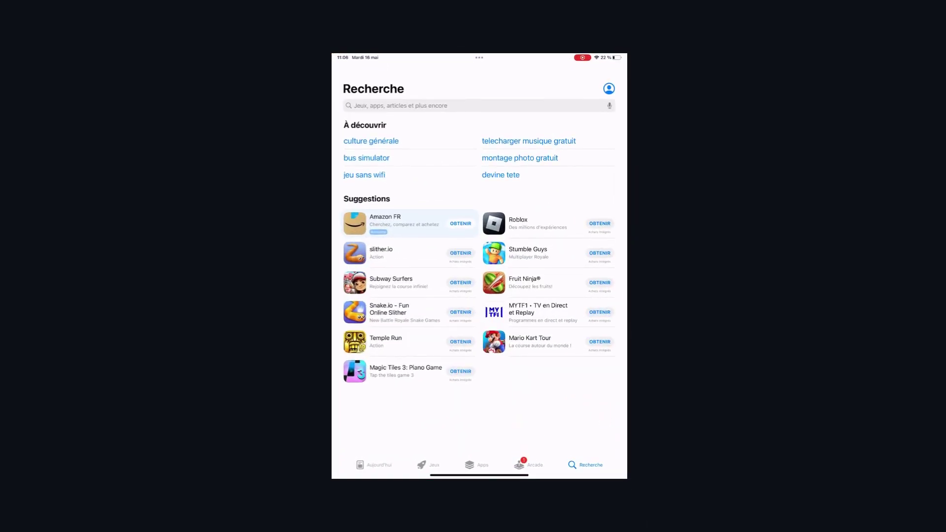
# Step: Search the App Store for 'mediatheque' and install the Médiathèque Numérique app
pyautogui.click(399, 106)
pyautogui.write('mediatheque')
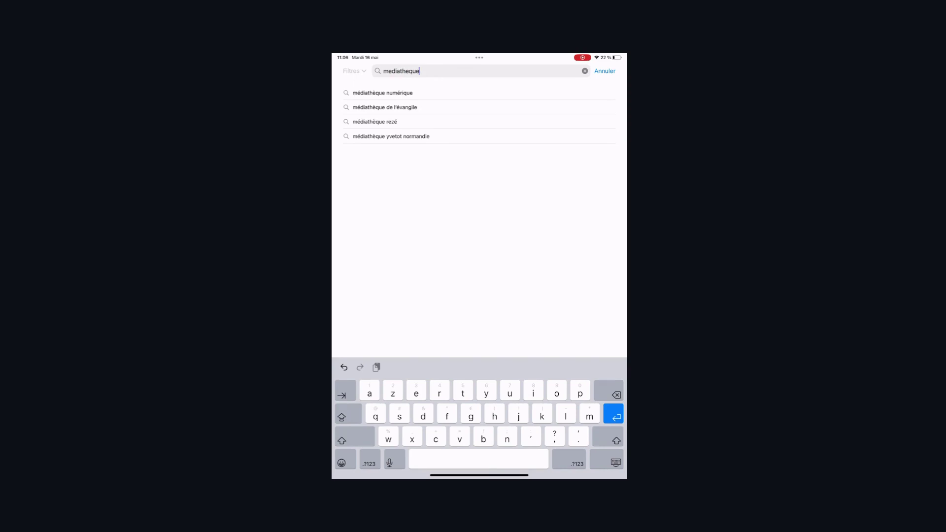
pyautogui.click(382, 93)
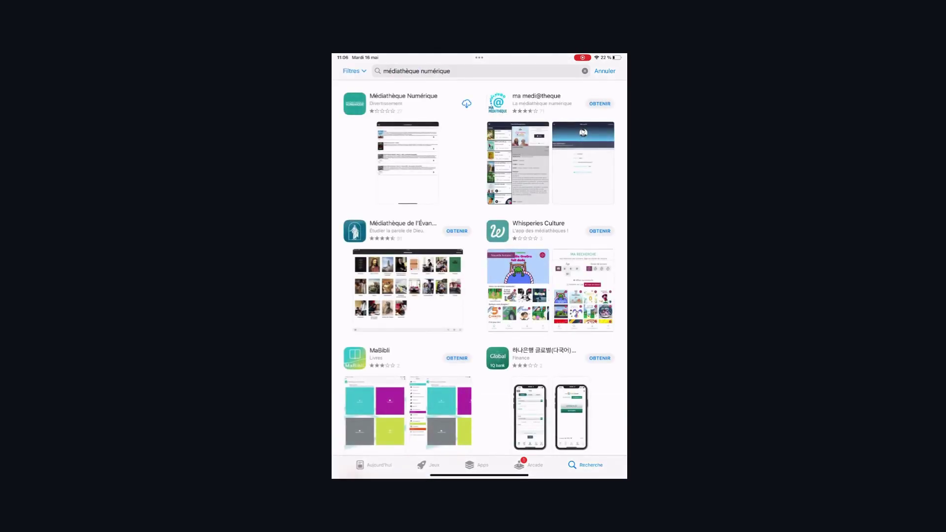
pyautogui.click(466, 104)
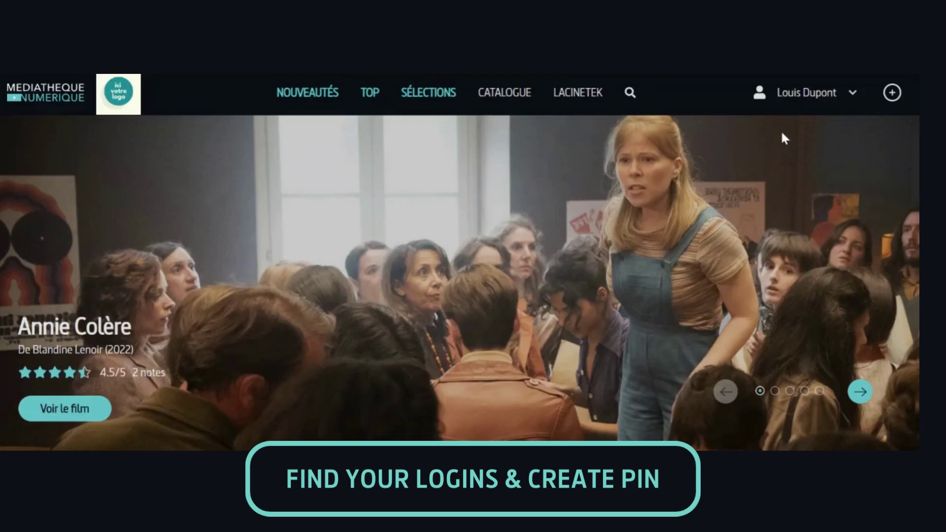
# Step: Replace the Votre code PIN on the Mon profil page with a new code and save it
pyautogui.click(809, 98)
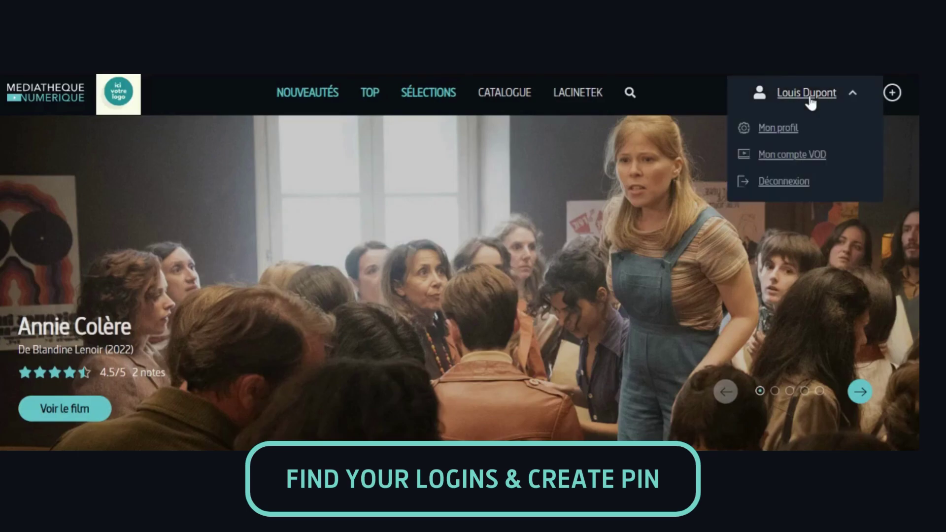
pyautogui.click(778, 133)
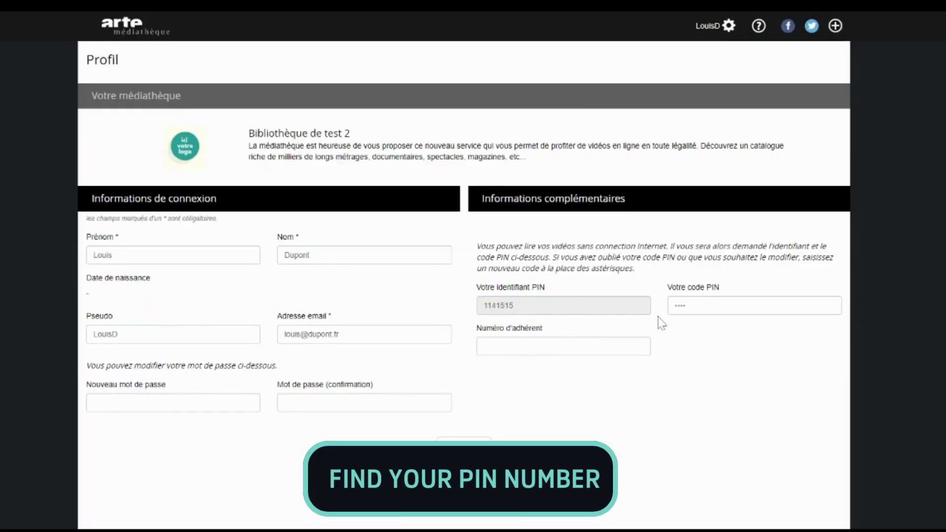
pyautogui.click(755, 305)
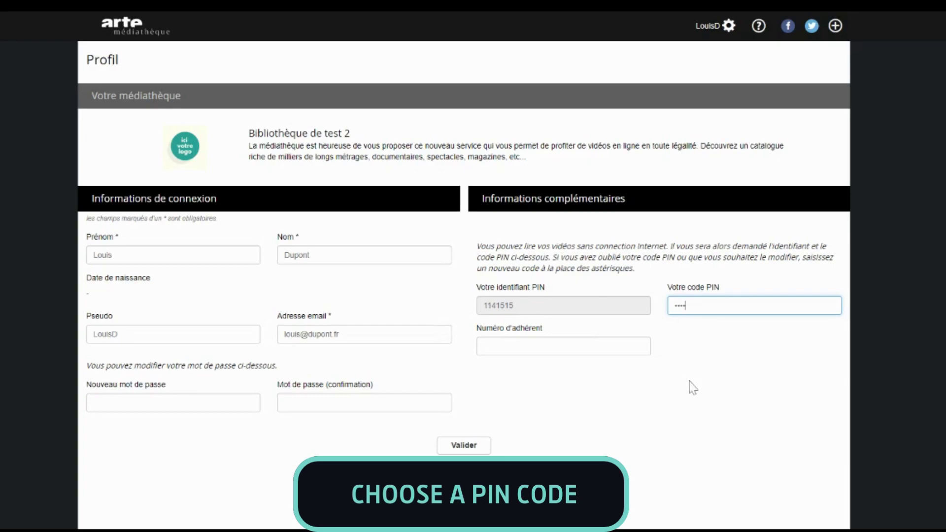
pyautogui.click(486, 448)
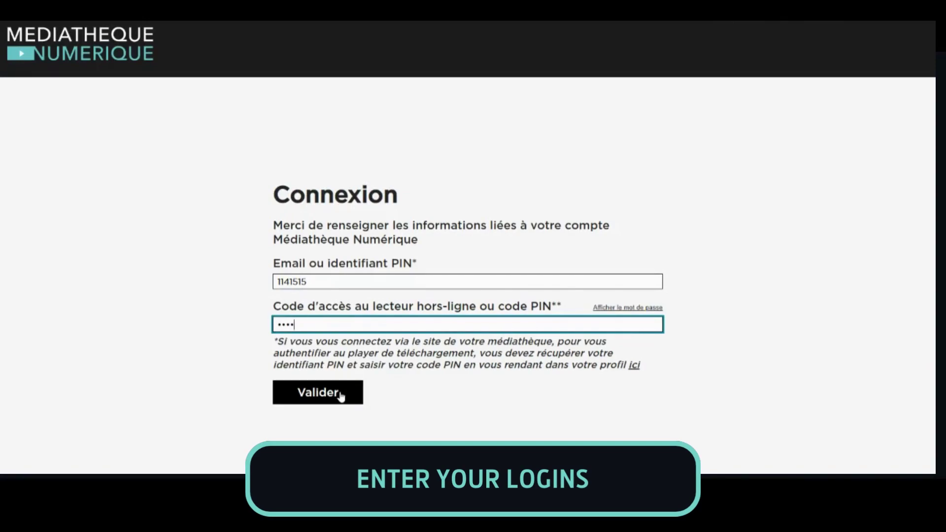
# Step: Sign in to the Offline Player with the PIN credentials and download the VERSION ORIGINALE
pyautogui.click(341, 396)
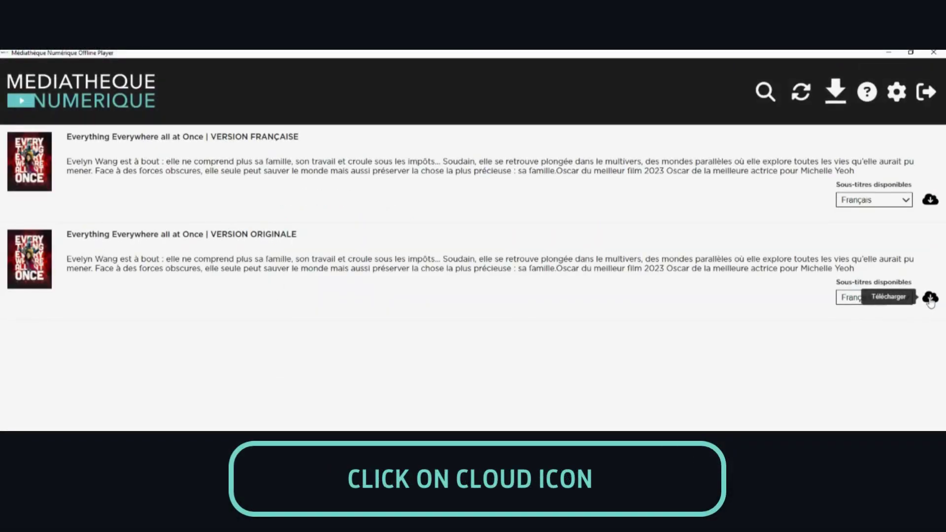
pyautogui.click(931, 299)
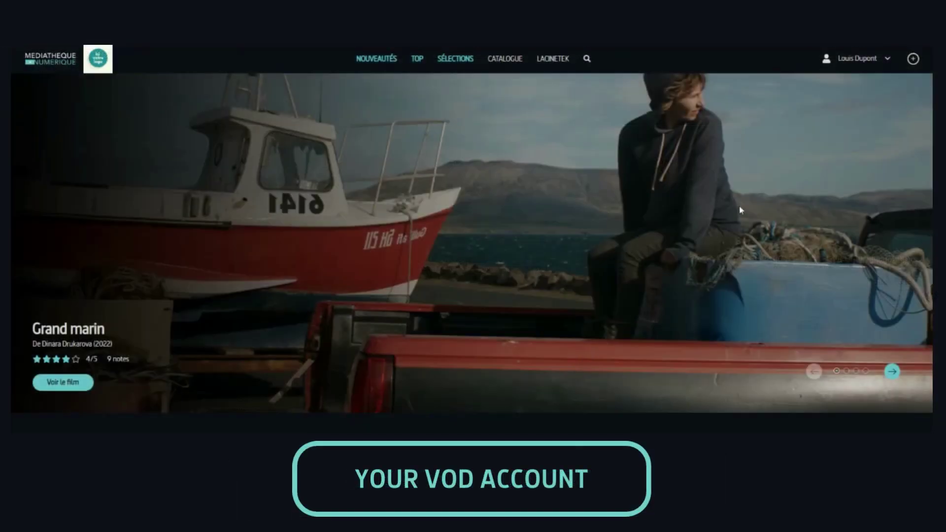
# Step: Open Mon compte VOD and review Mes visionnages en cours, Mes envies and Historique de visionnage
pyautogui.click(857, 60)
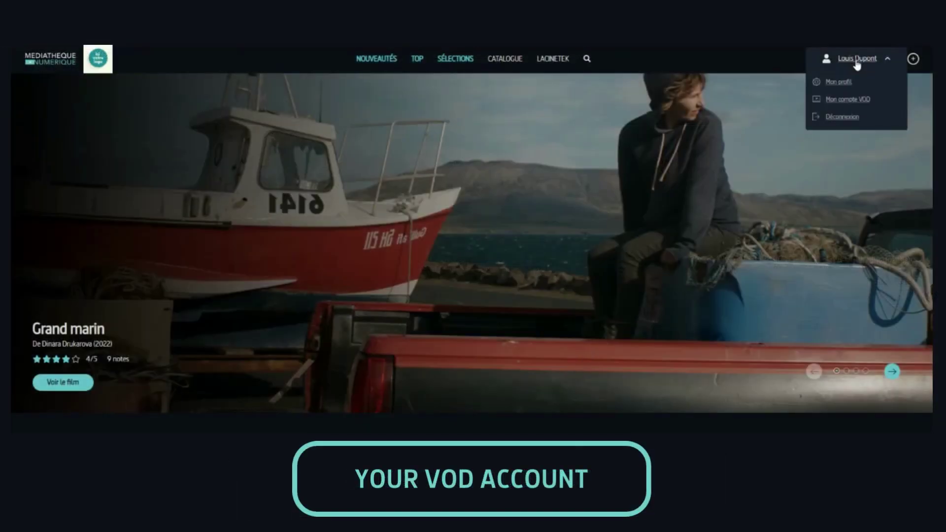
pyautogui.click(852, 100)
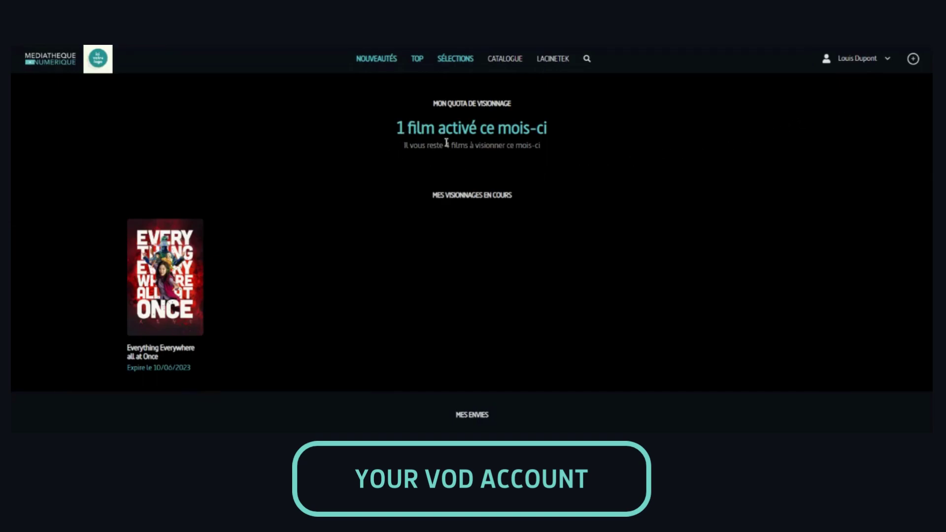
pyautogui.moveTo(154, 275)
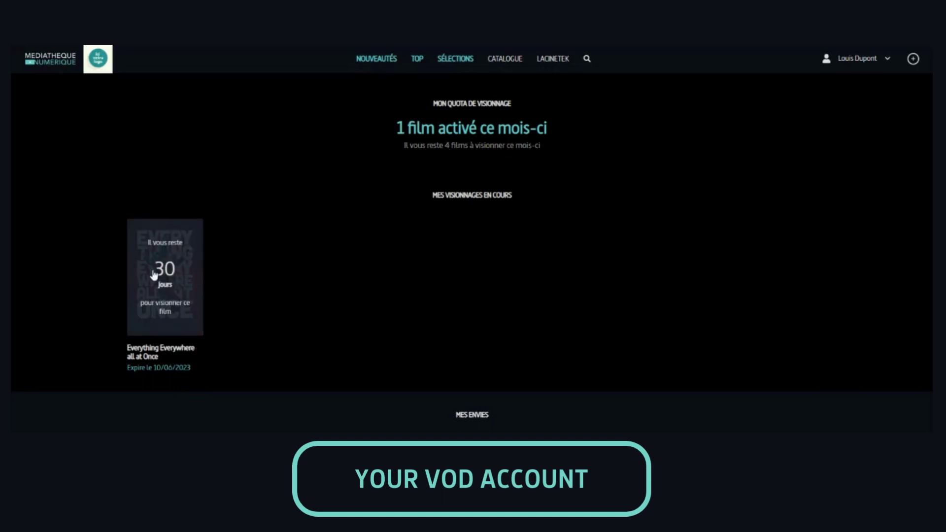
pyautogui.scroll(-5, 153, 284)
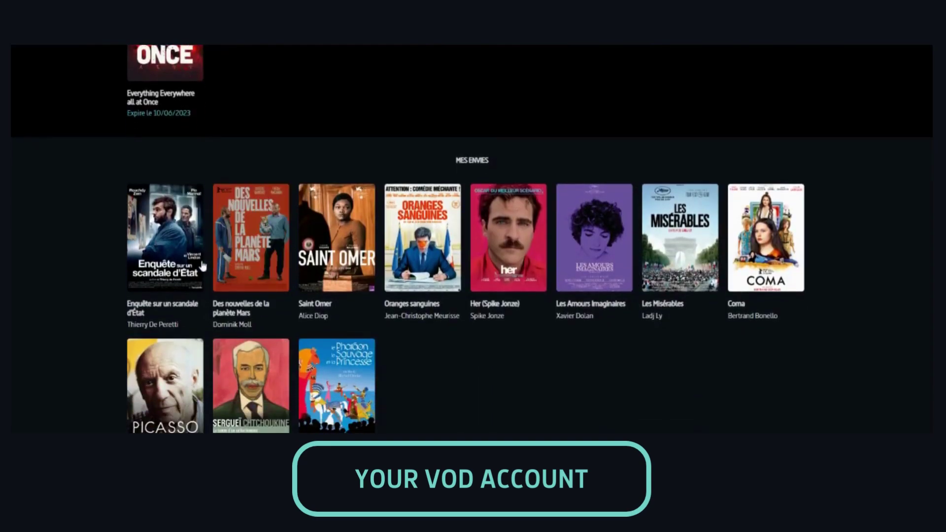
pyautogui.scroll(-10, 243, 265)
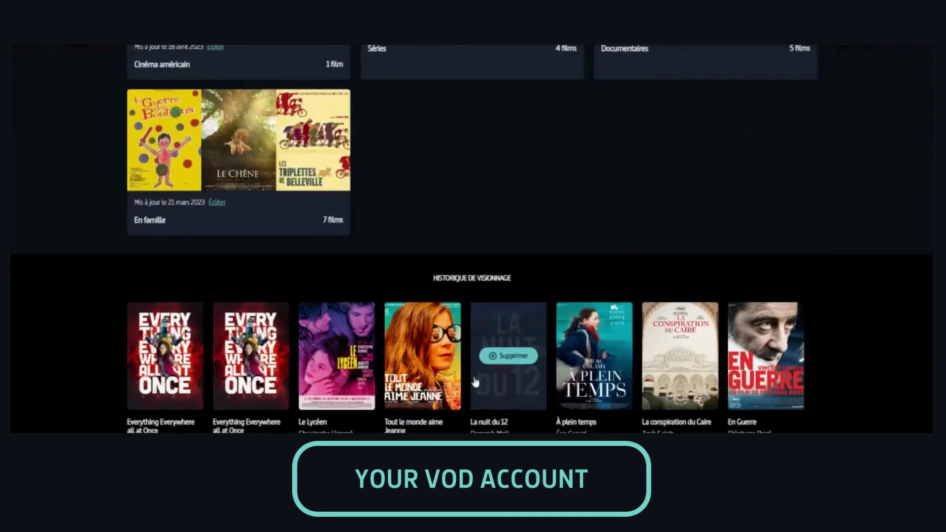